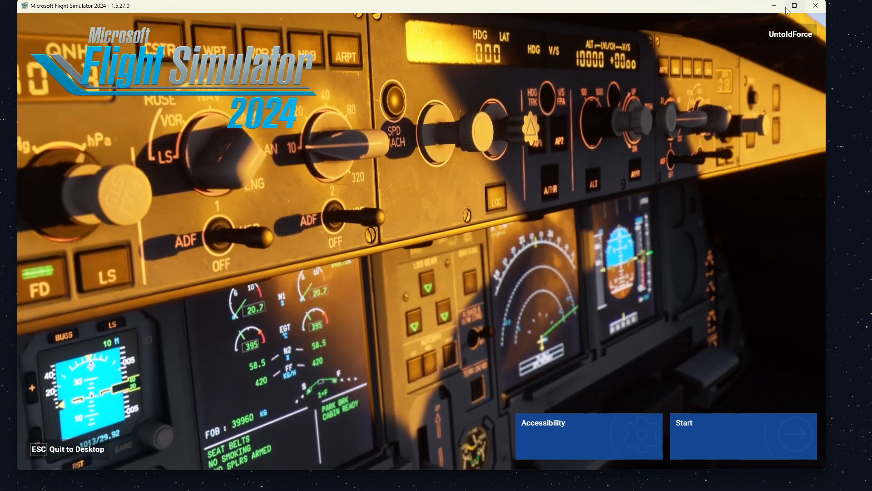
- Minimize Microsoft Flight Simulator and create a new, empty project in MobiFlight Connector
left_click(774, 6)
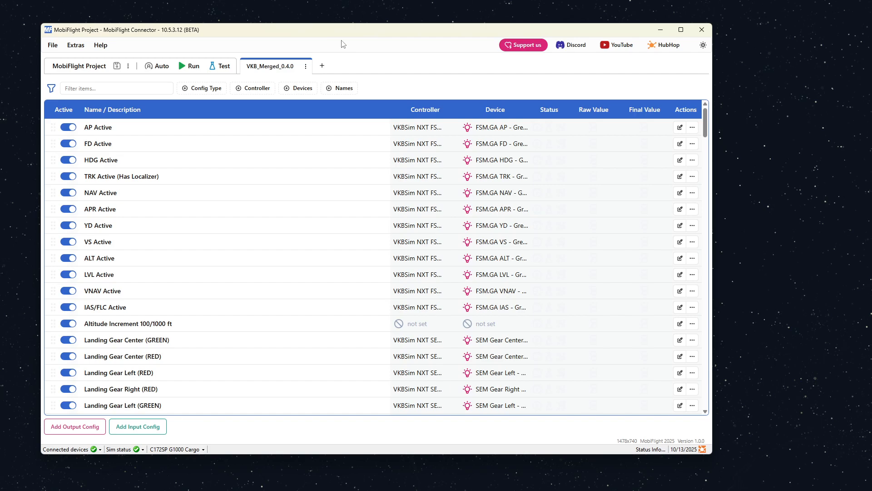
left_click(53, 46)
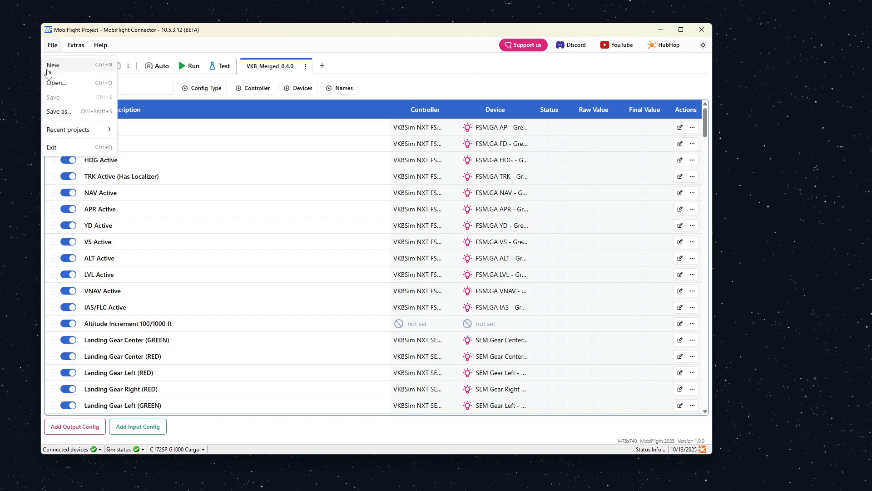
left_click(54, 65)
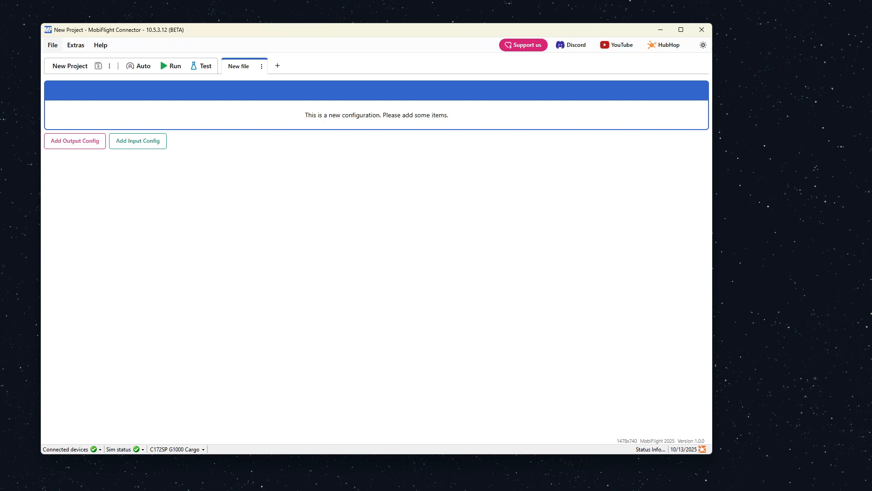
left_click_drag(219, 33, 223, 33)
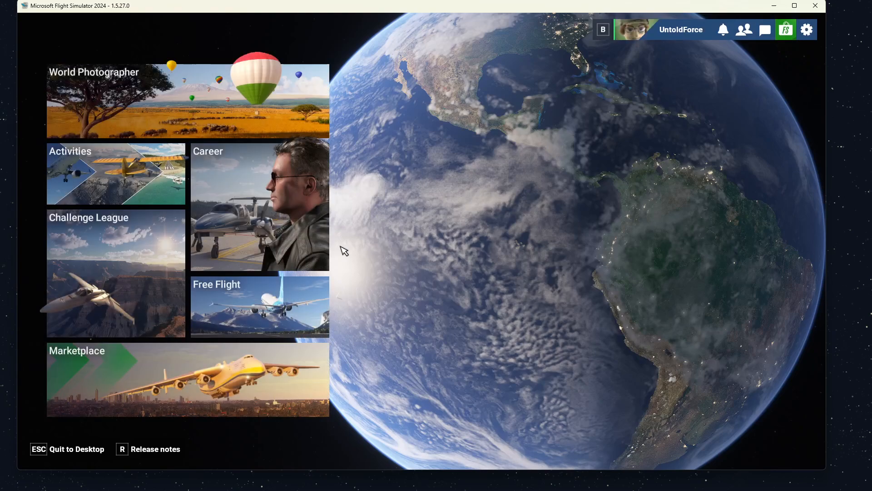
- In Microsoft Flight Simulator, start a Free Flight in the Cessna 172 Skyhawk departing from KONT Ontario Intl
left_click(257, 311)
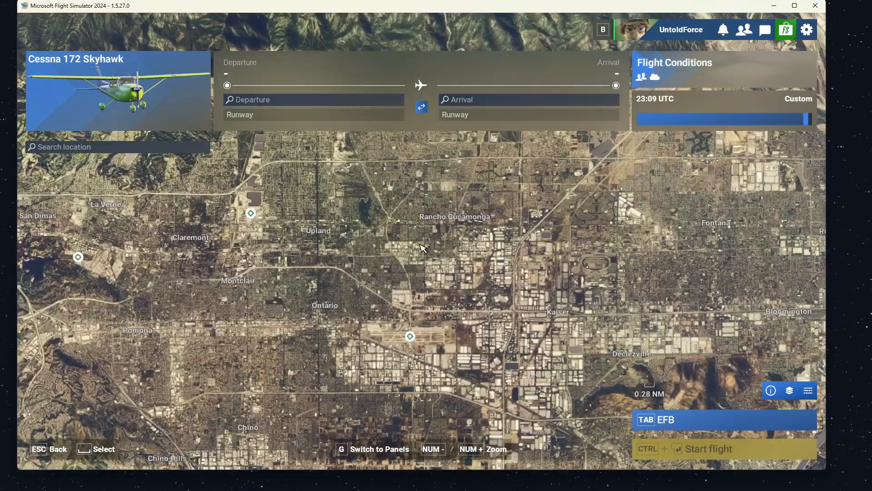
scroll(357, 238, "up", 3)
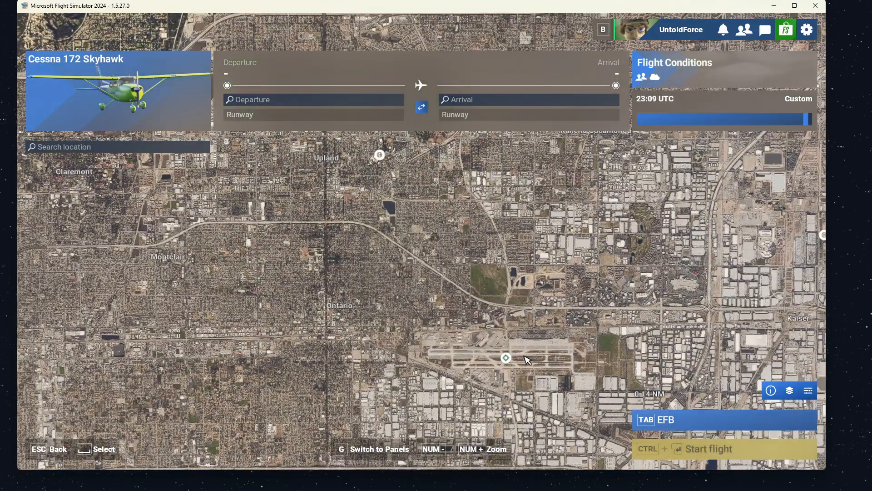
left_click(506, 357)
left_click(510, 385)
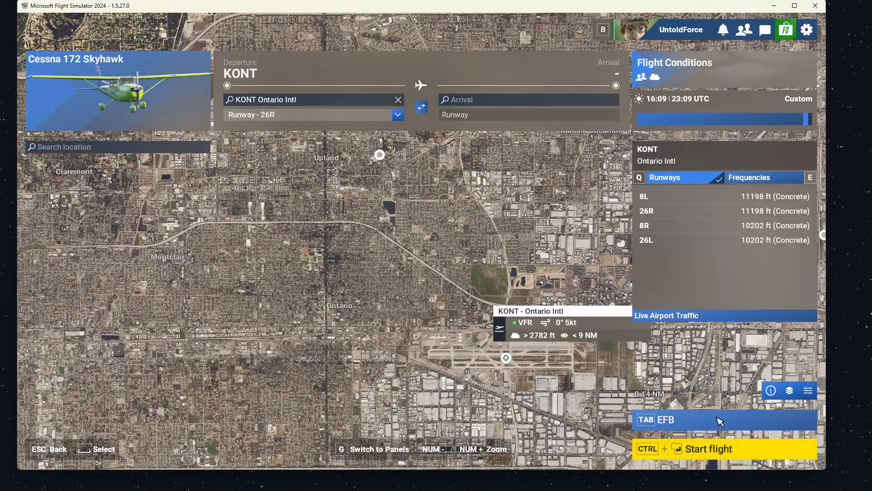
left_click(702, 447)
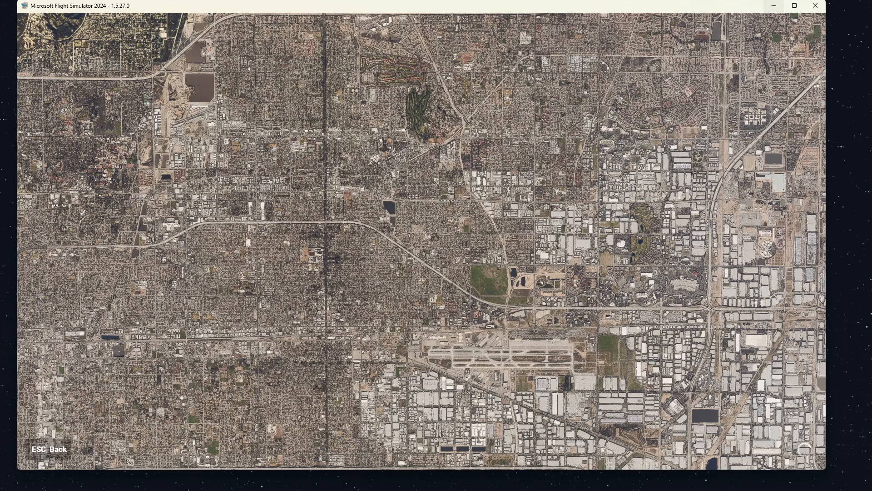
- Confirm ready to fly in the simulator, then minimize it and return to MobiFlight Connector
key("alt+Tab")
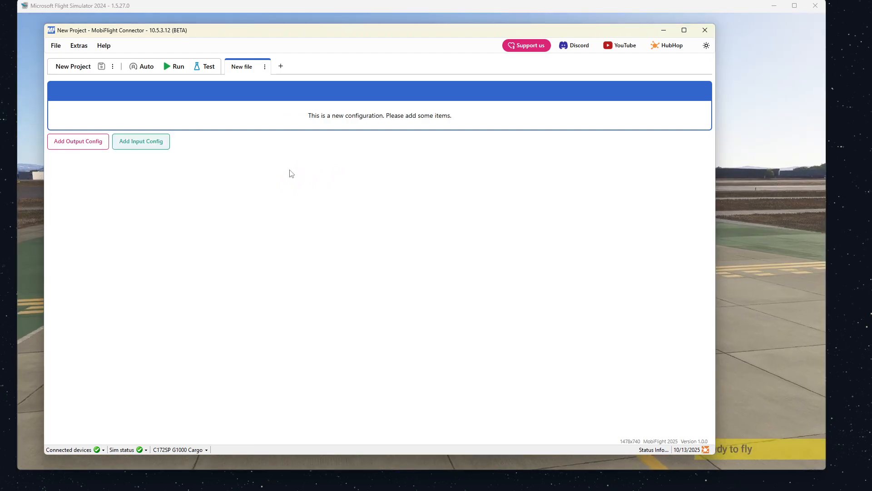
left_click(773, 452)
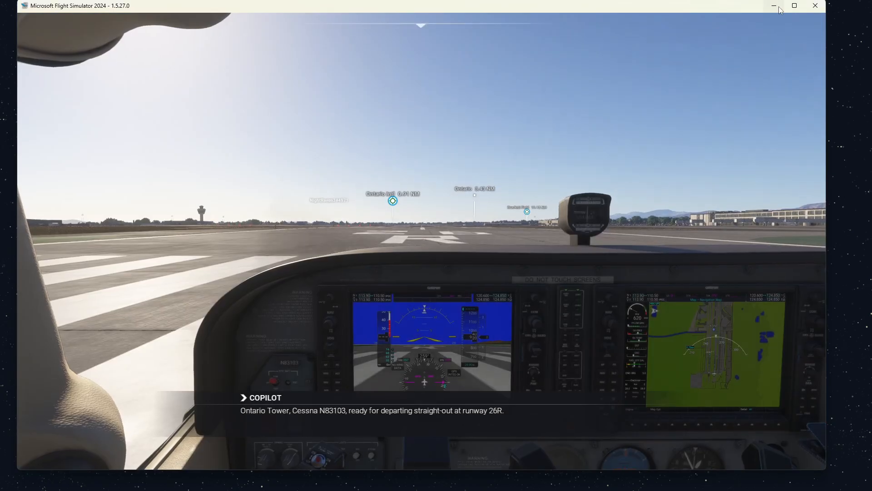
left_click(774, 5)
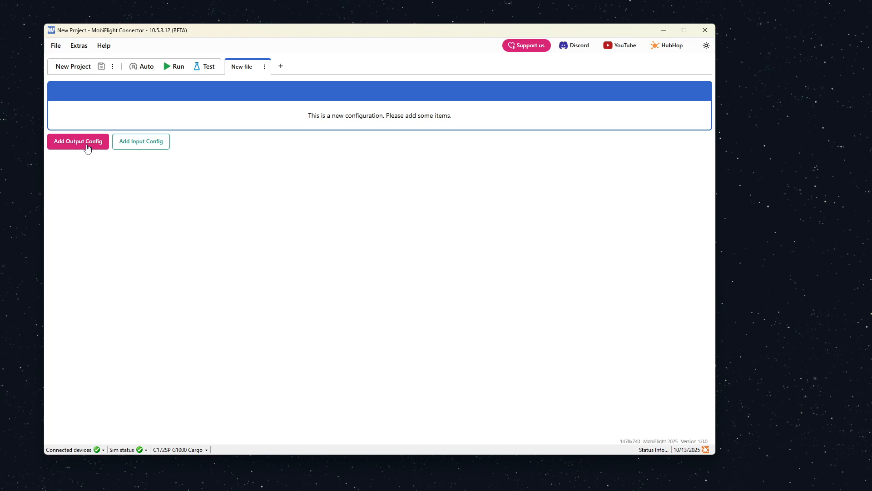
- Add an input config, scan for the F1 button on the VKBsim Gladiator EVO R, and set its on-press action type to Microsoft Flight Simulator
left_click(134, 145)
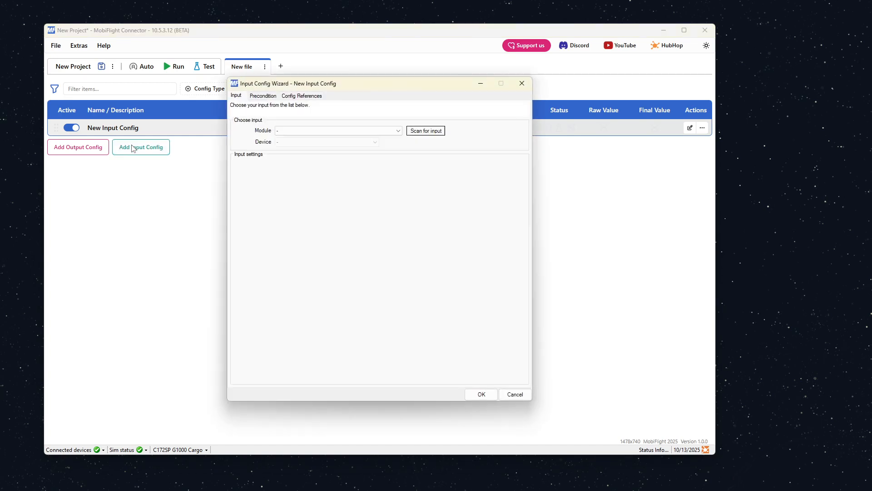
left_click(425, 135)
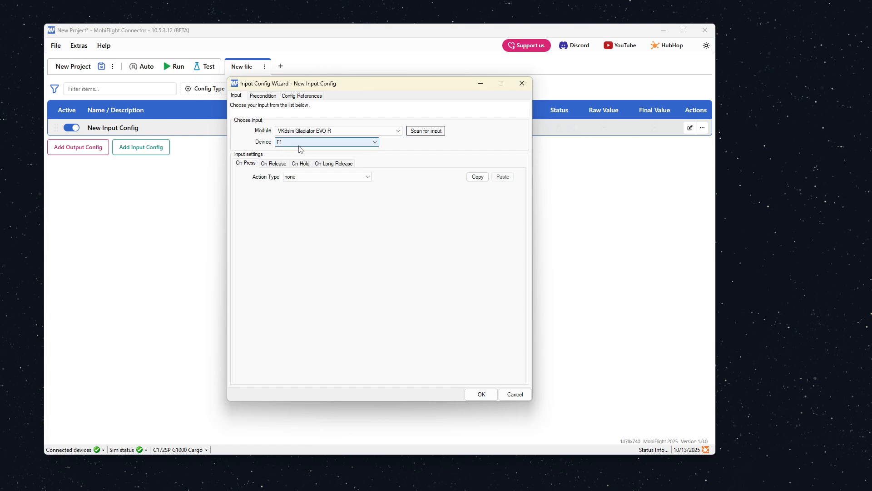
left_click(311, 181)
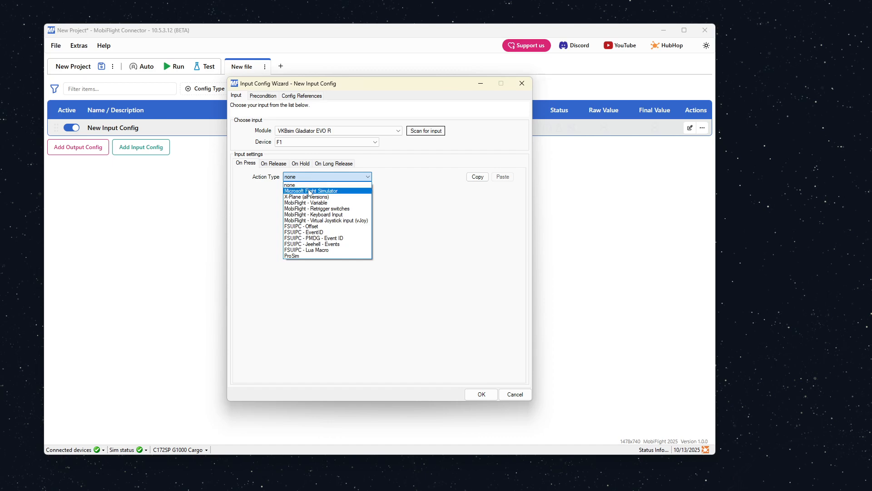
left_click(309, 191)
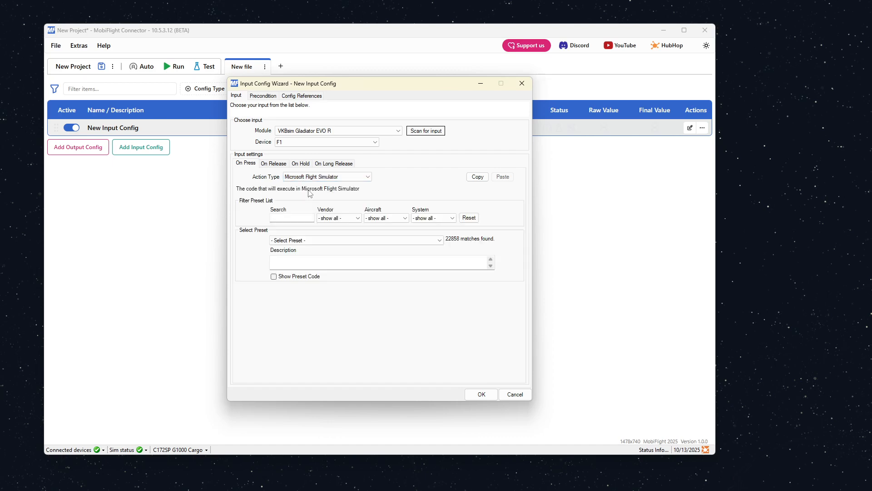
- Filter the on-press presets to the vendor Microsoft and look through the preset list
left_click(343, 219)
left_click_drag(404, 270, 400, 327)
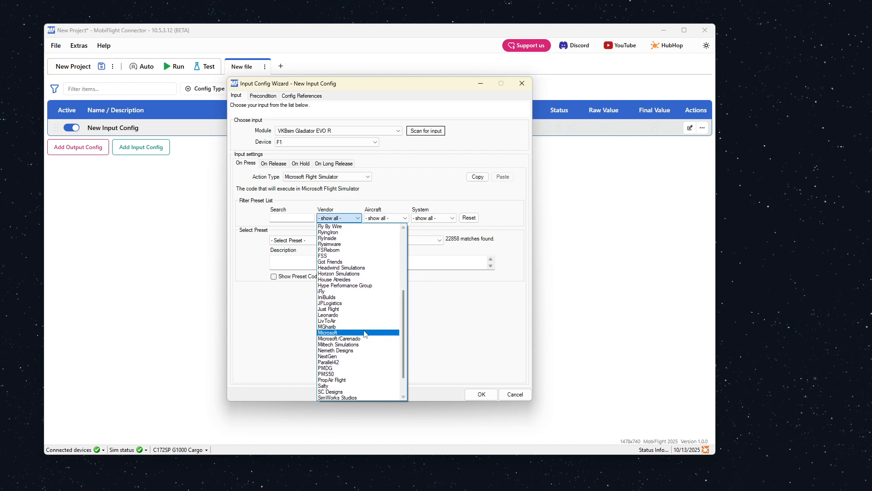
left_click(328, 339)
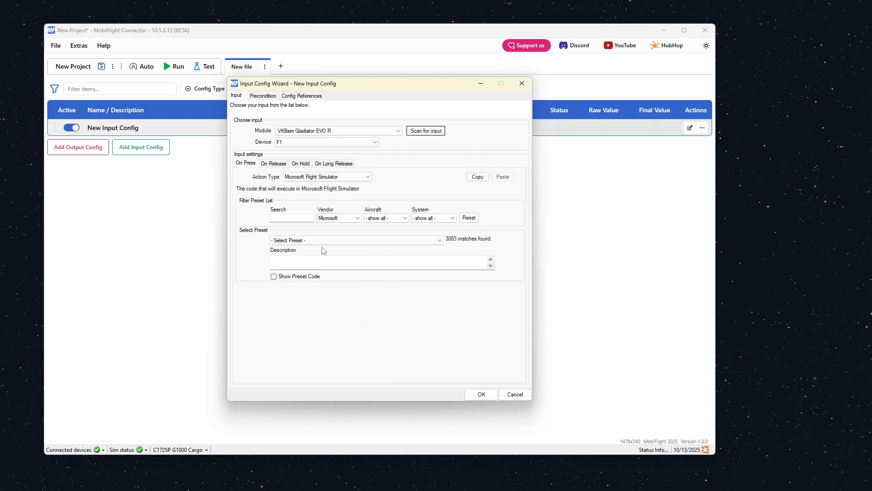
left_click(299, 219)
left_click(299, 241)
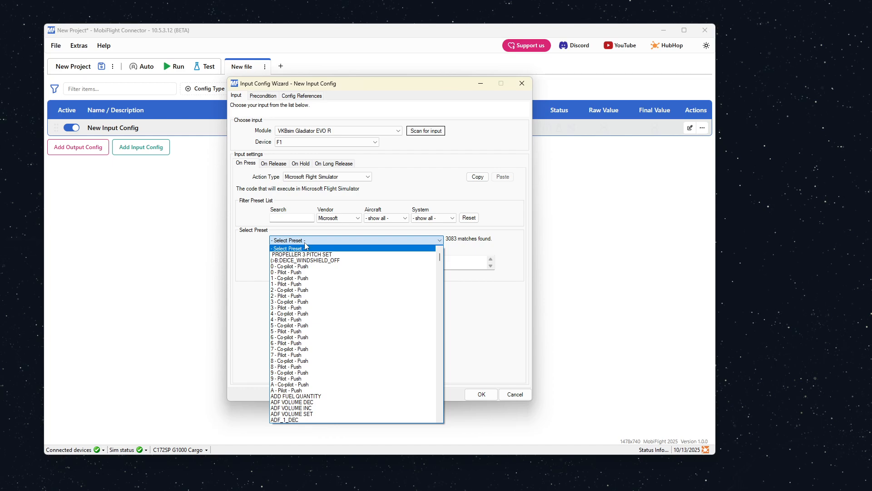
left_click(305, 246)
- Search the presets for "parking brake", choose PARKING BRAKES TOGGLE, check its preset code, and save the input config
left_click(296, 220)
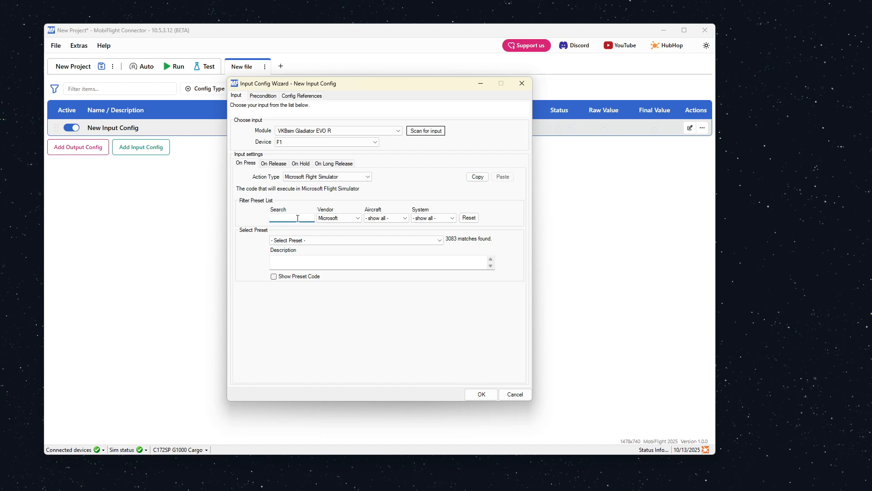
type("parking brake")
left_click(306, 240)
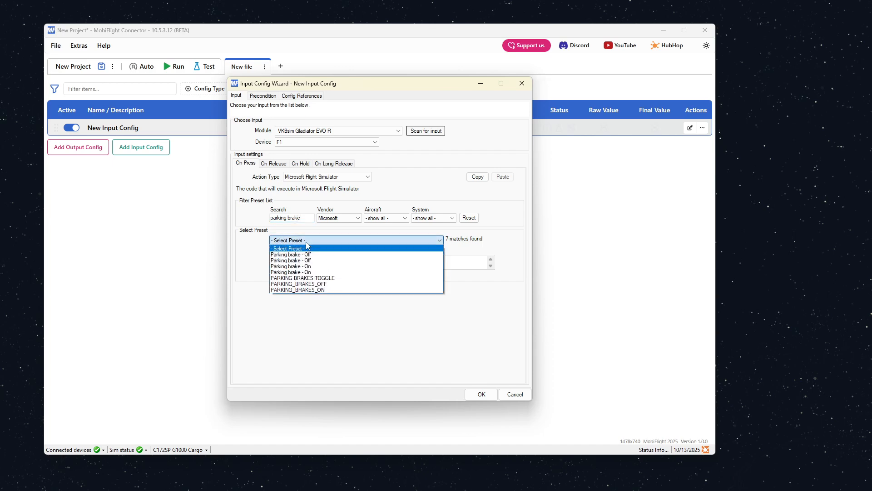
left_click(303, 278)
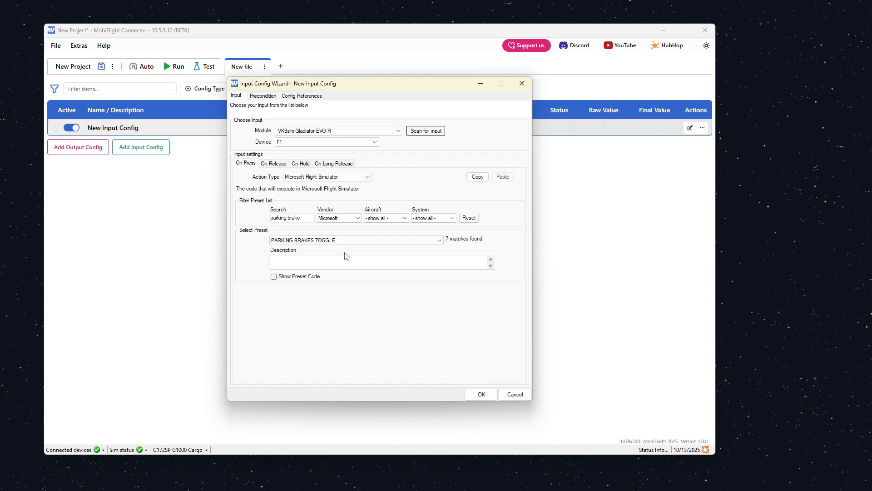
left_click(273, 277)
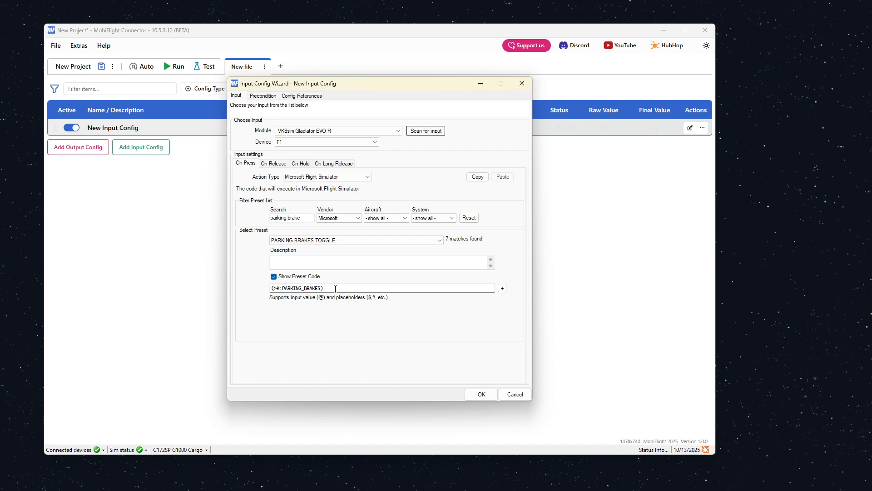
left_click(274, 278)
left_click(481, 395)
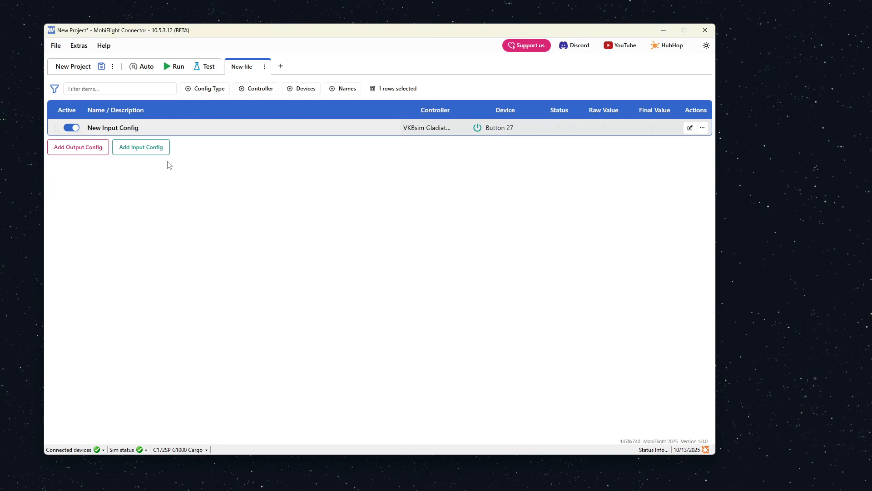
- Rename the new input config as Parking Brakes Toggle
left_click(152, 128)
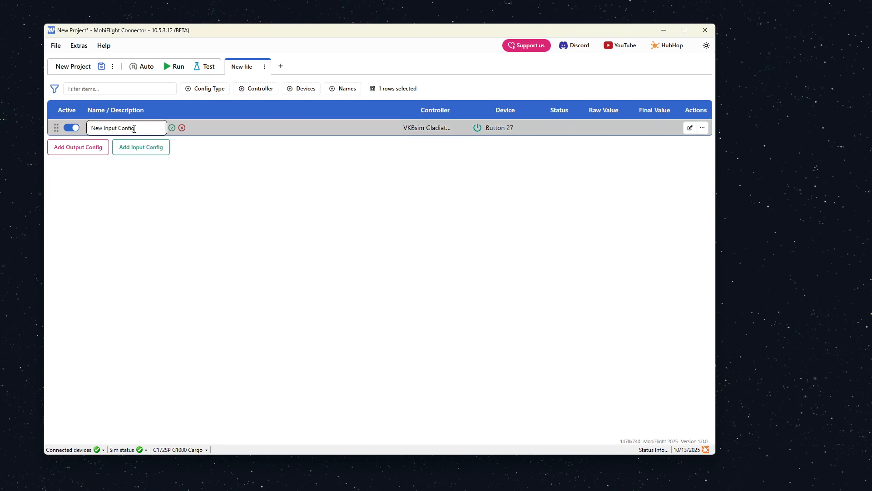
left_click_drag(146, 128, 84, 134)
key("BackSpace")
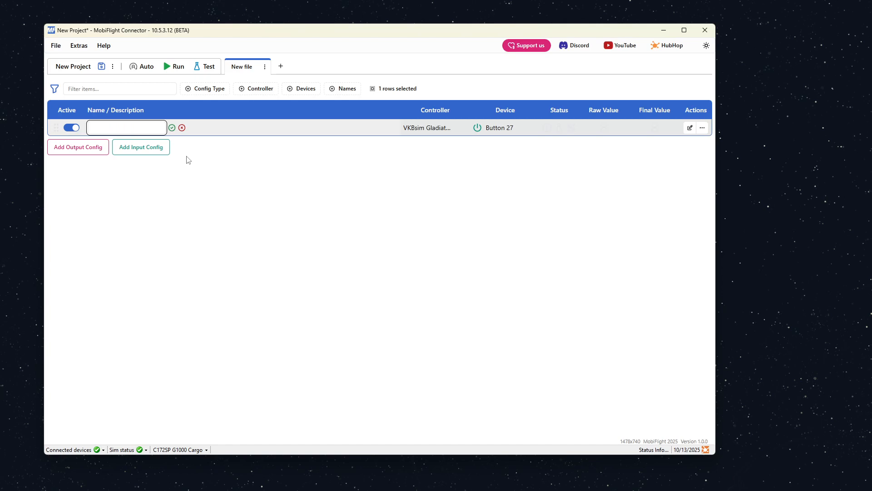
type("Parking Brakes Toggle")
key("Return")
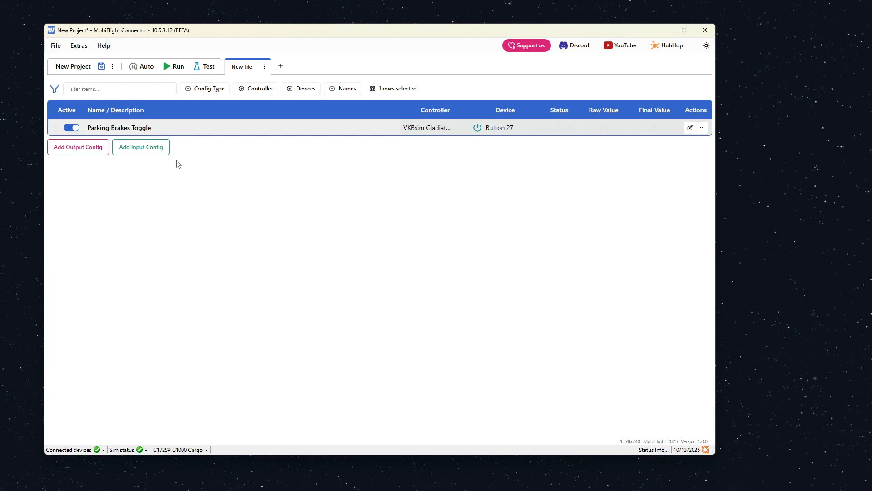
- Add an output config and set its display to LED / Output on the VKBsim Gladiator EVO R module
left_click(94, 153)
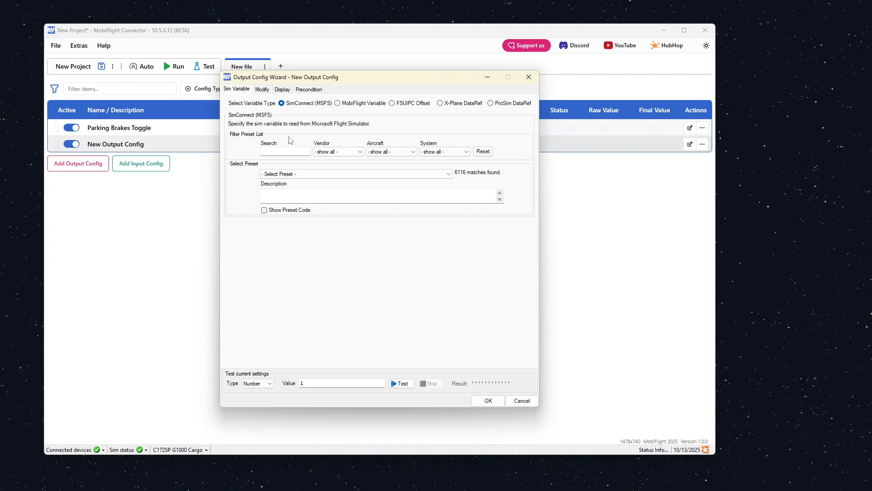
left_click(282, 90)
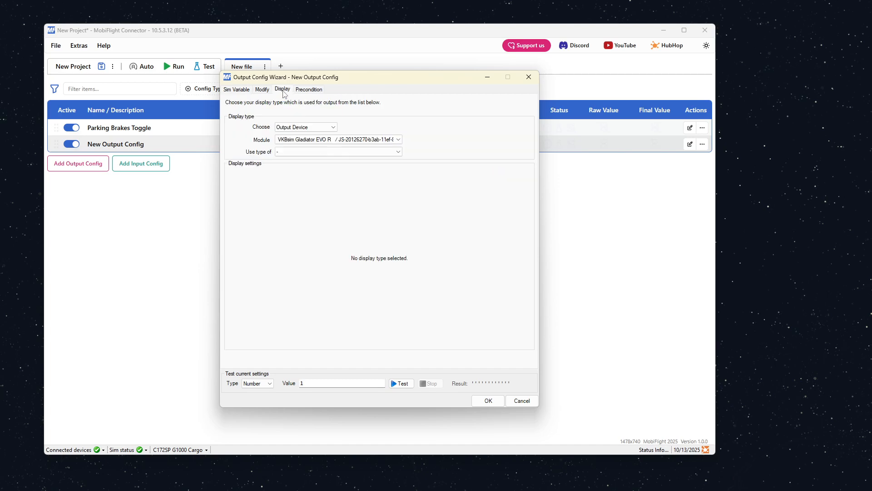
left_click(366, 140)
left_click(368, 144)
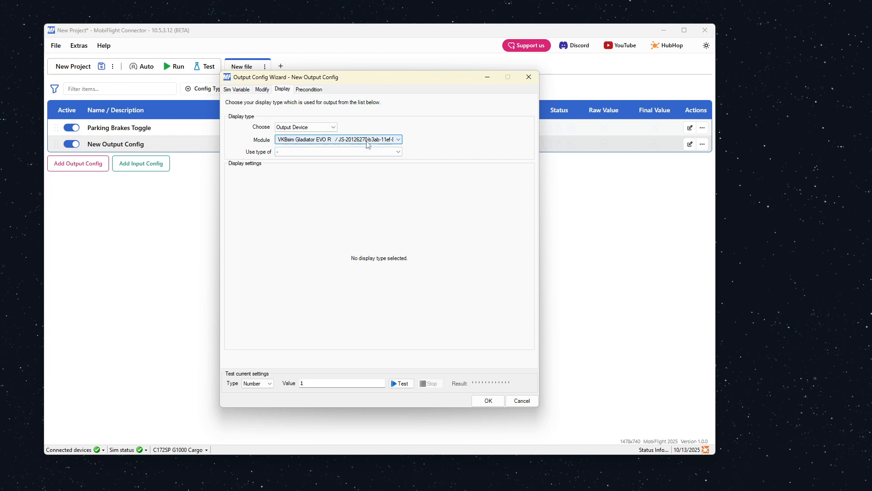
left_click(337, 140)
left_click(333, 154)
left_click(333, 152)
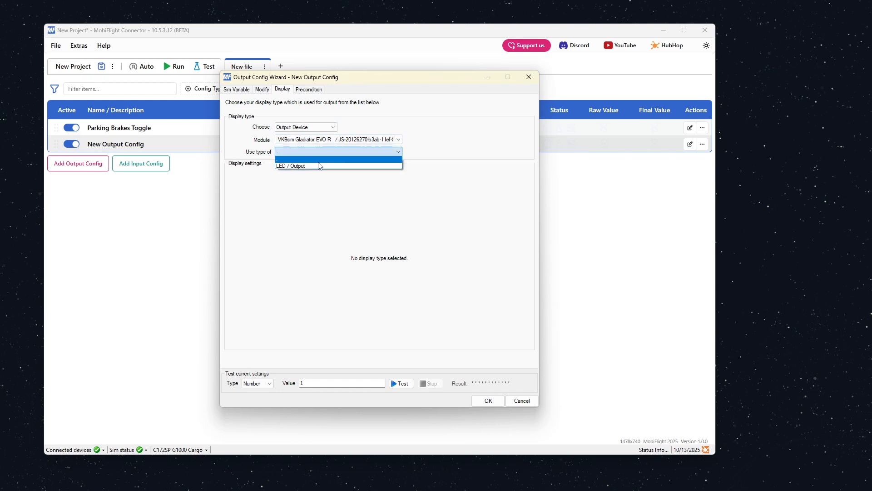
left_click(320, 166)
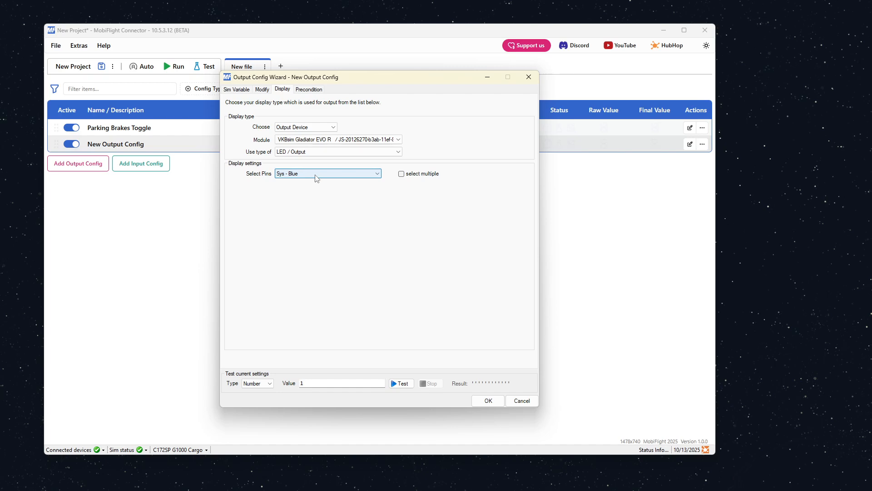
- Set the output's pin to Sys - Red, run a test with the current settings, and stop it
left_click(316, 177)
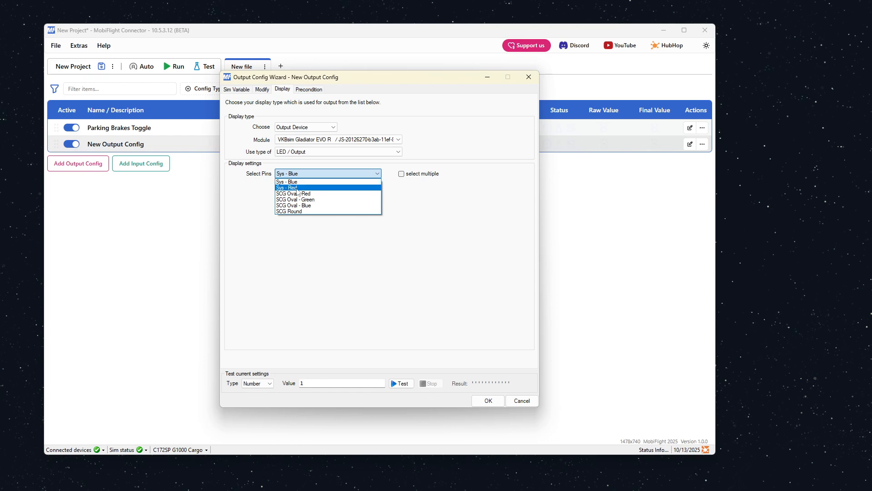
left_click(299, 187)
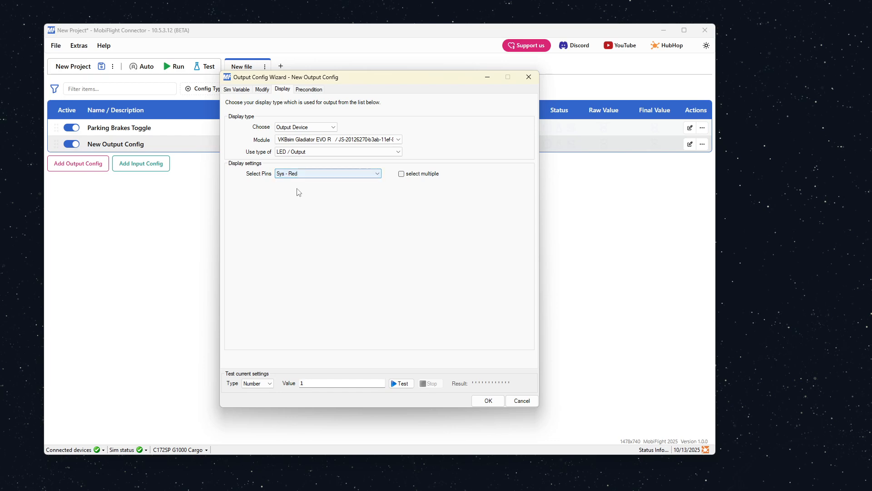
left_click(403, 387)
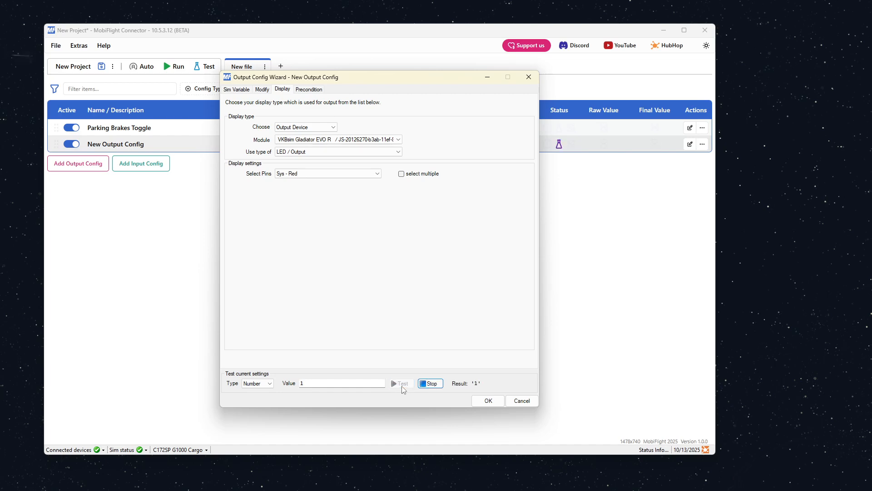
left_click(429, 384)
- Try the Sys - Blue pin for the output, run a test with the current settings, and stop it
left_click(327, 174)
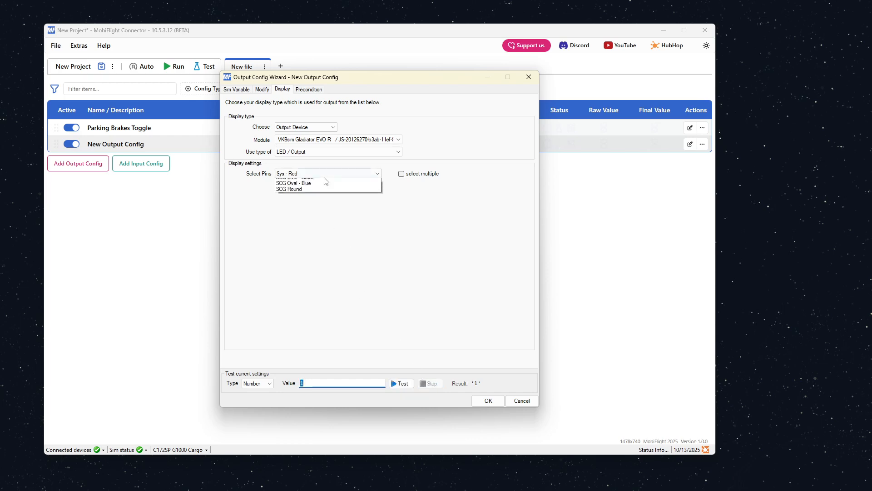
left_click(309, 182)
left_click(401, 383)
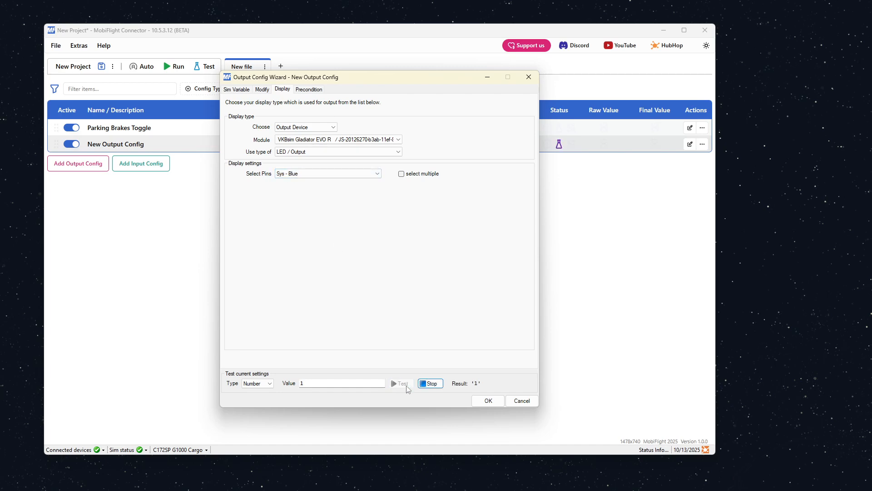
left_click(431, 384)
- Set the output's pin back to Sys - Red and save the output config
left_click(325, 175)
left_click(307, 187)
left_click(484, 402)
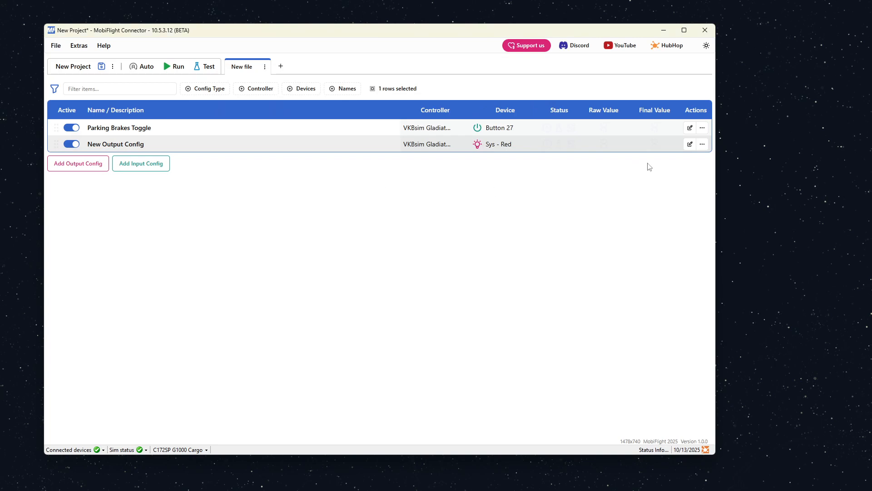
- Reopen the new output config and filter its sim variable presets by vendor Microsoft and the search term "parking"
left_click(690, 144)
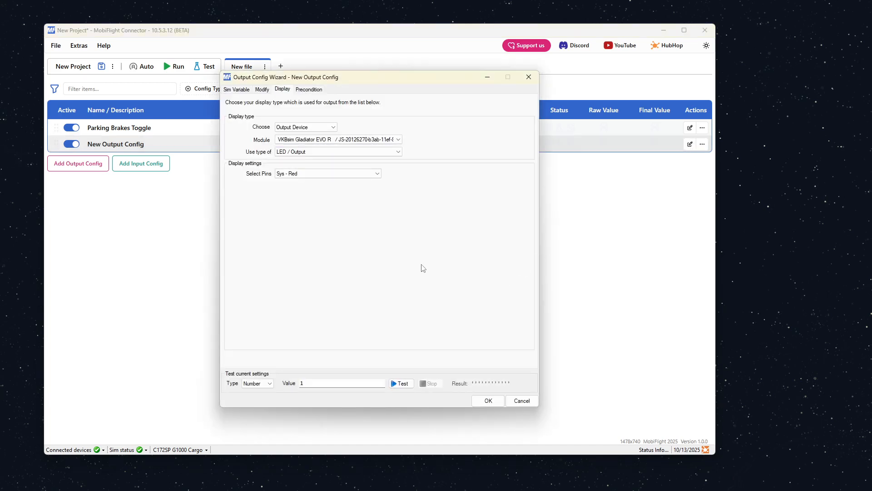
left_click(244, 93)
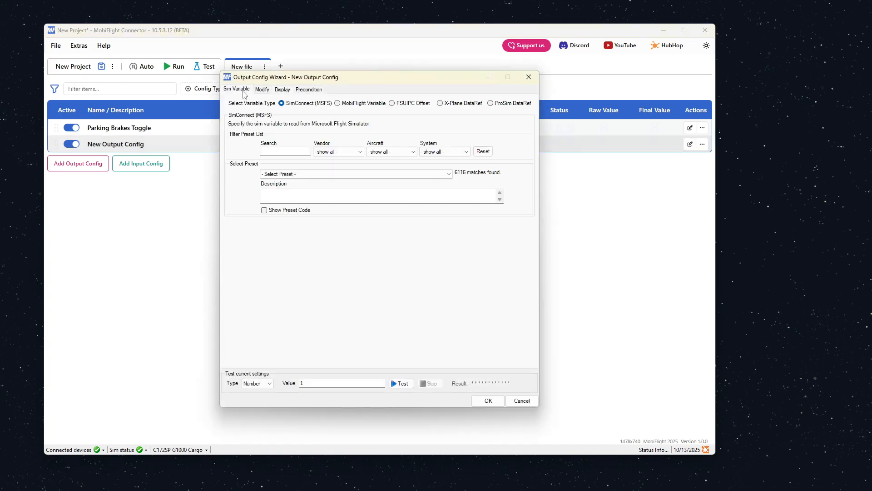
left_click(324, 153)
scroll(369, 272, "down", 3)
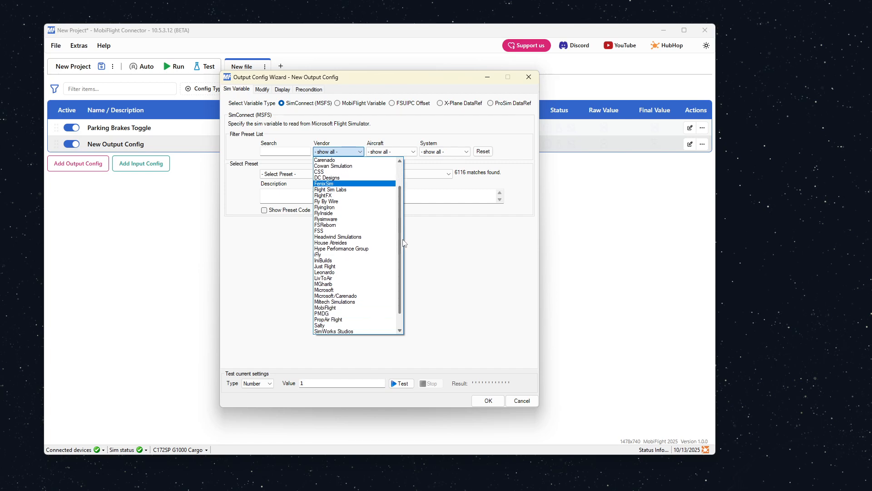
left_click(363, 272)
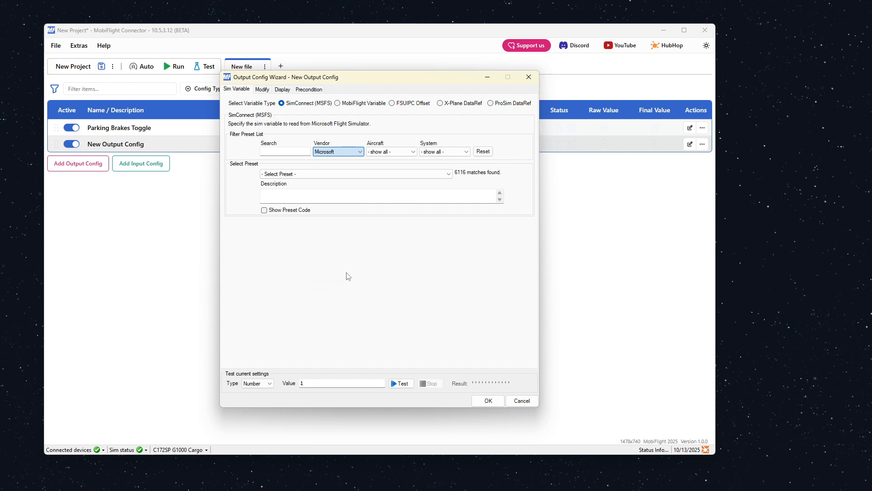
left_click(281, 152)
type("parking")
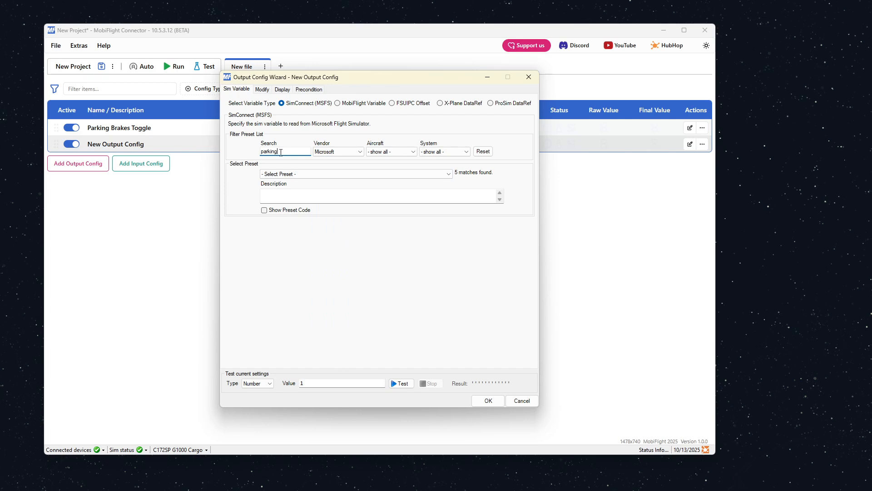
- Choose the BRAKE PARKING INDICATOR preset, check its preset code, and save the output config
left_click(290, 175)
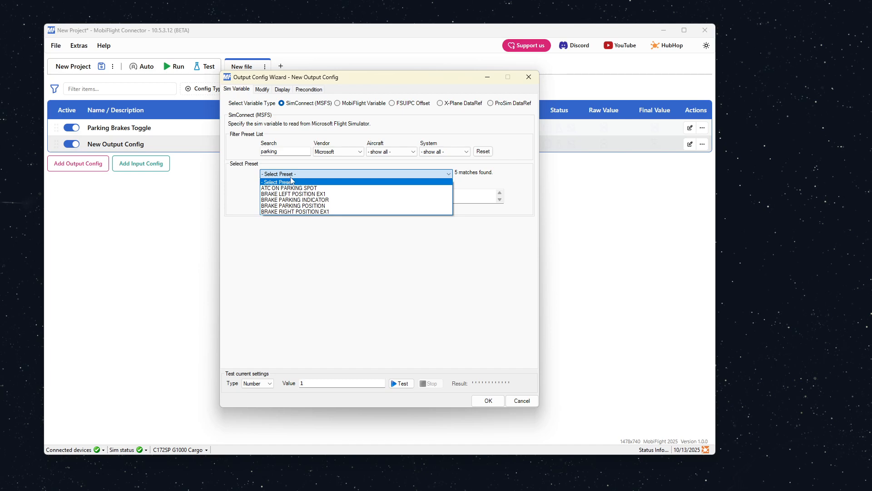
left_click(321, 202)
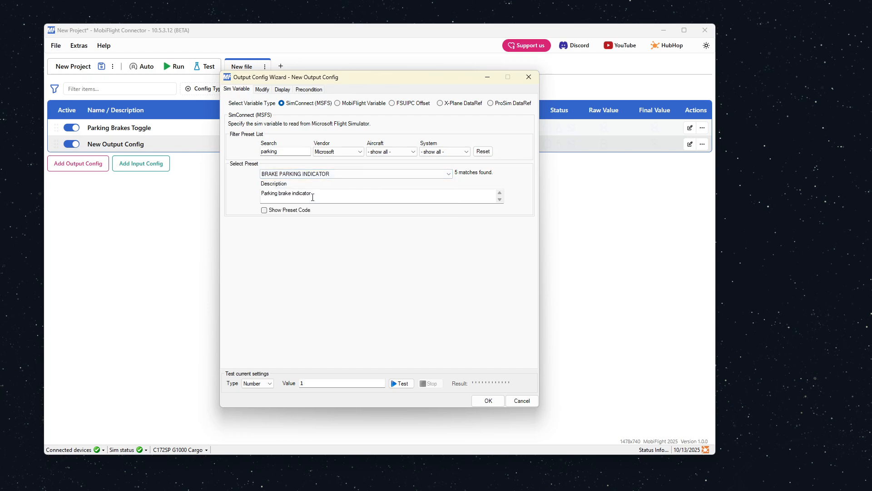
left_click(265, 210)
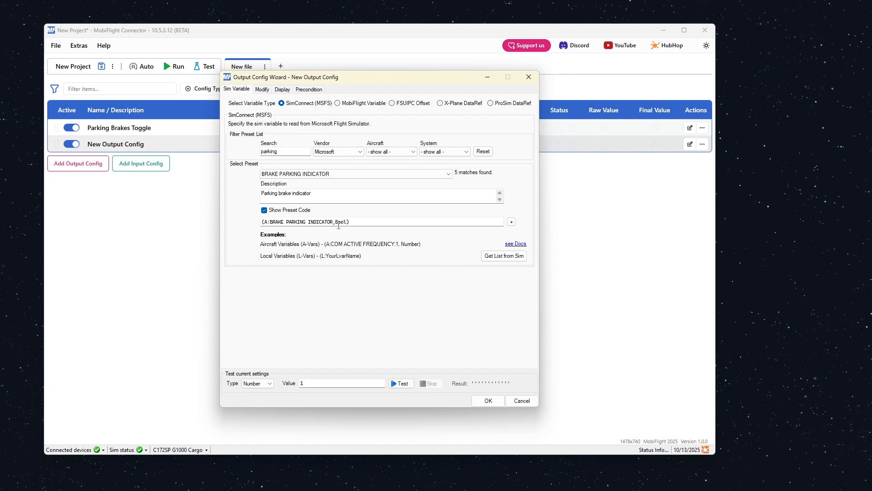
left_click(264, 211)
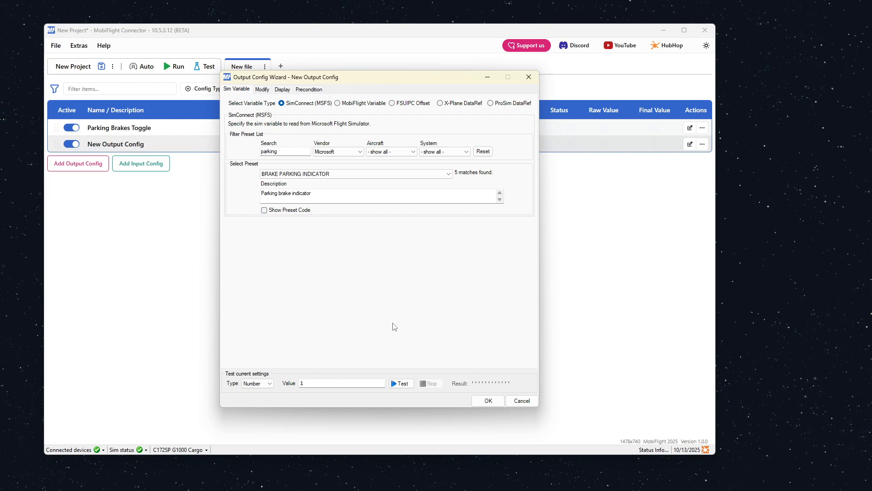
left_click(488, 401)
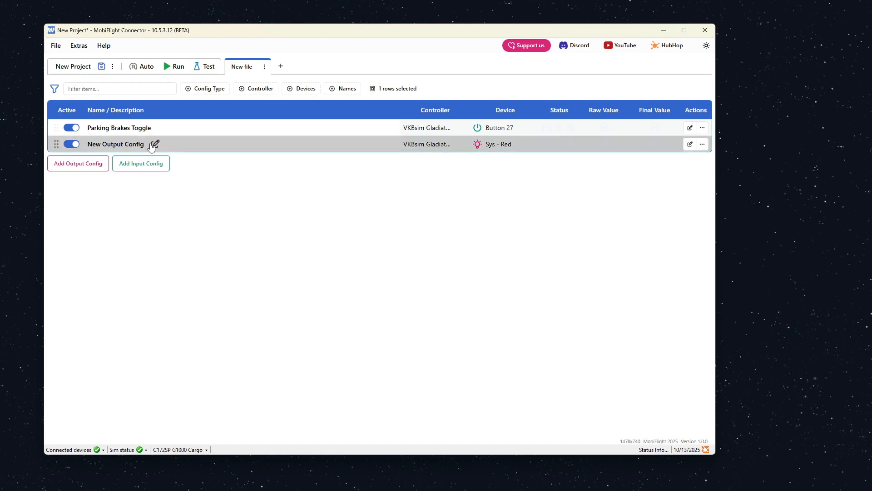
- Rename the new output config as Parking Brake Indicator Light
left_click(154, 144)
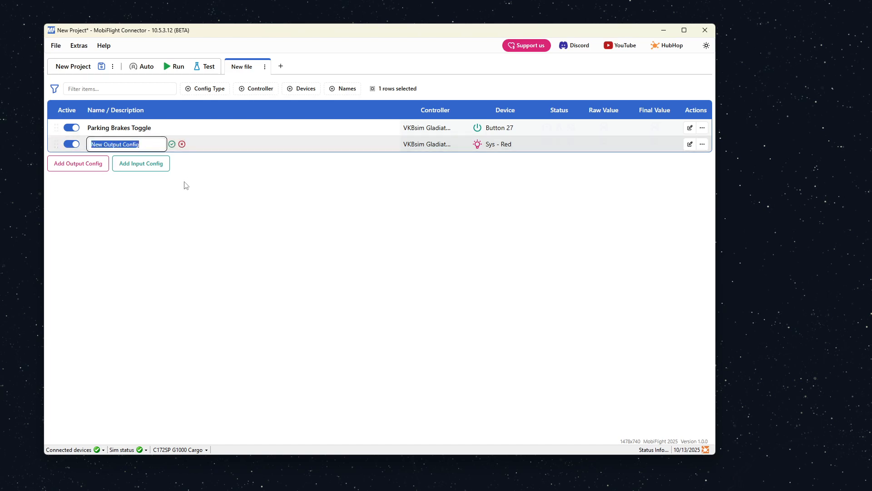
key("BackSpace")
type("Parking Brake Indicator Light")
key("Return")
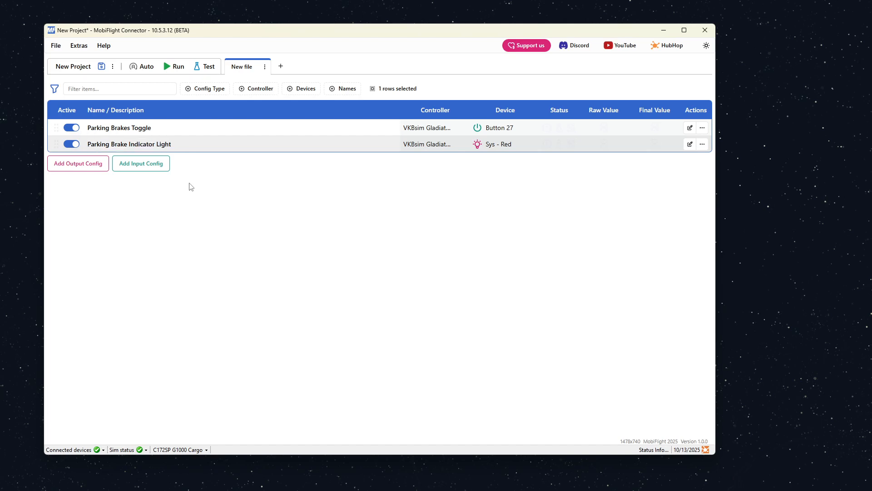
- Run the project, switch to Microsoft Flight Simulator, and hide the pilot's yoke to expose the parking brake handle
left_click(177, 74)
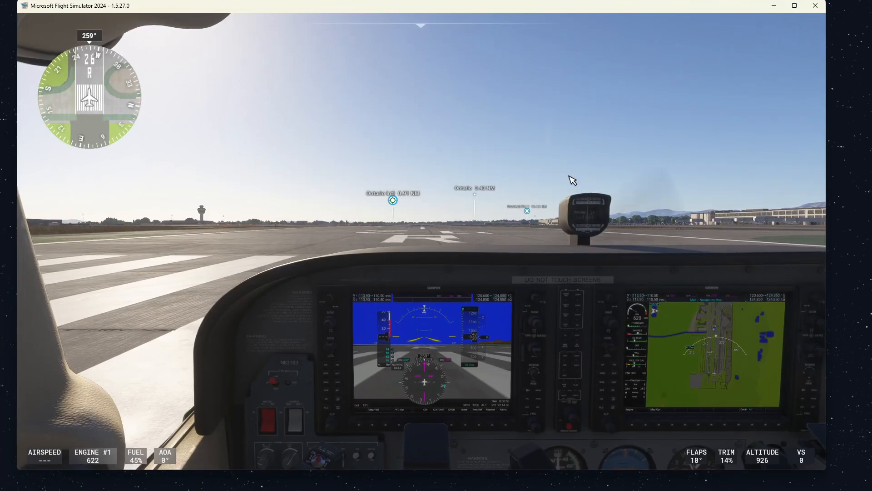
left_click_drag(465, 129, 408, 295)
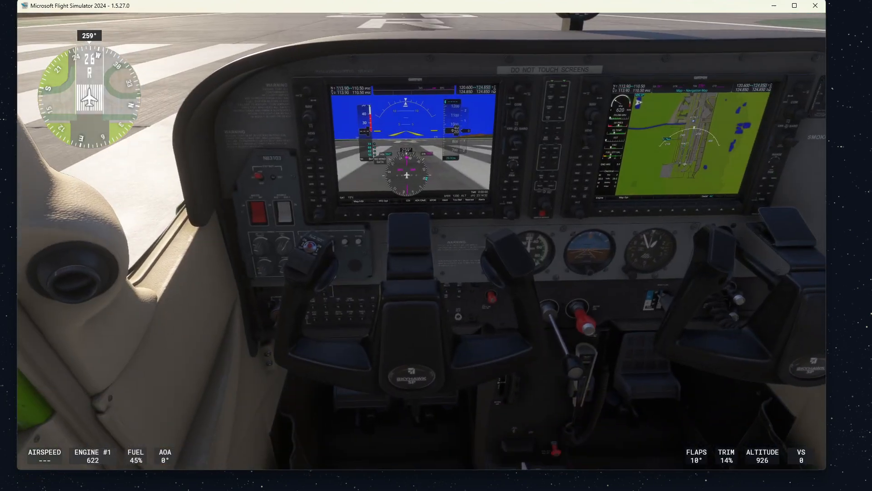
left_click(408, 239)
left_click_drag(508, 361, 507, 386)
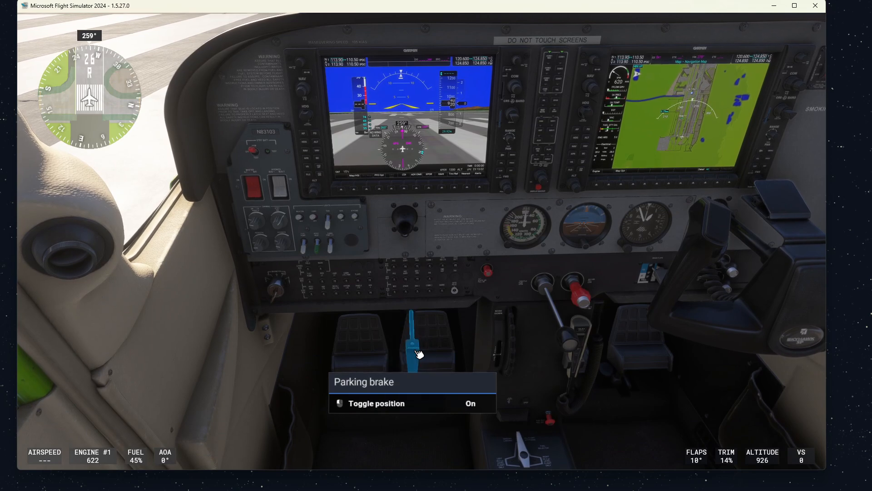
- Toggle the parking brake in the cockpit and check the raw and final values of the running configs in MobiFlight Connector
left_click(417, 353)
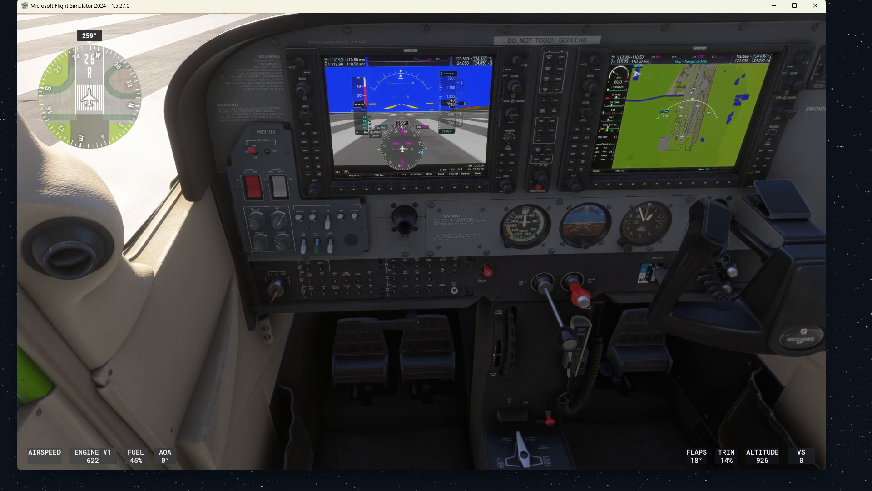
key("ctrl+KP_Delete")
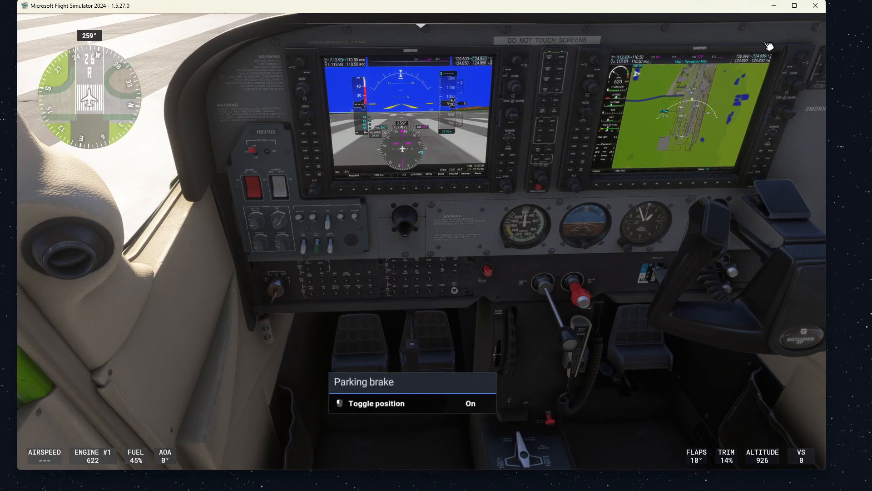
left_click(773, 5)
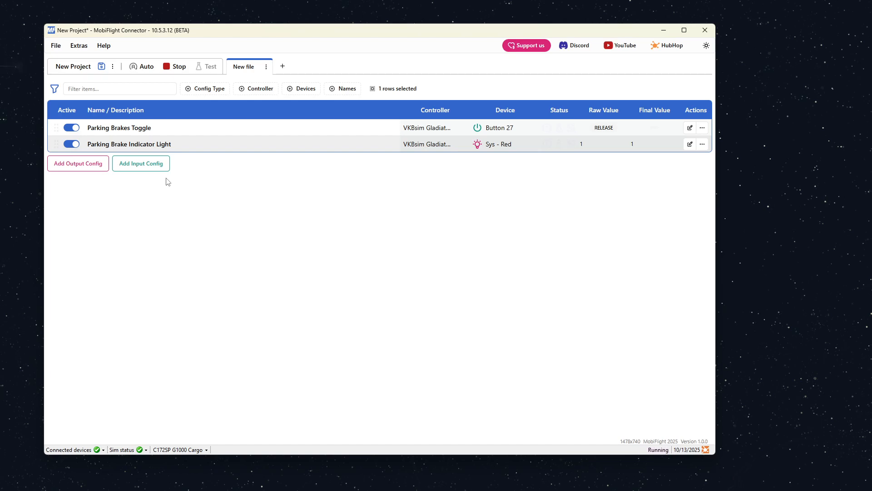
- Return to Microsoft Flight Simulator and bring the pilot's Garmin primary flight display into close view
key("alt+Tab")
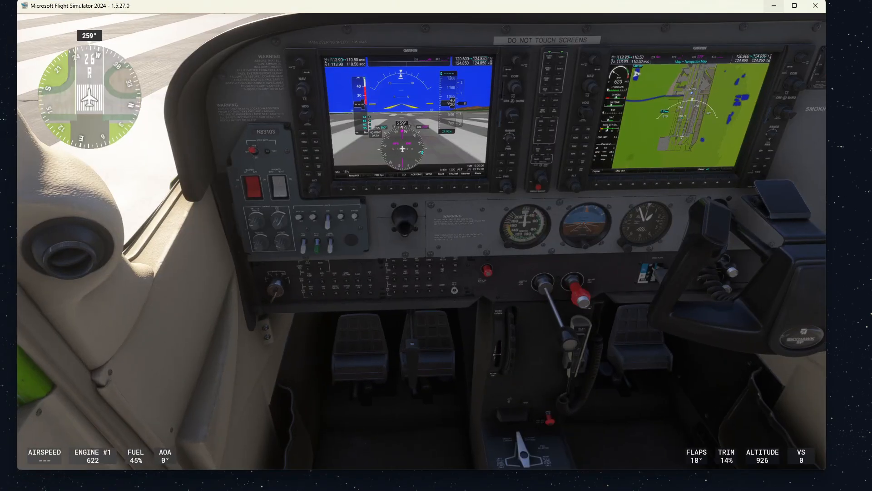
left_click_drag(325, 396, 326, 346)
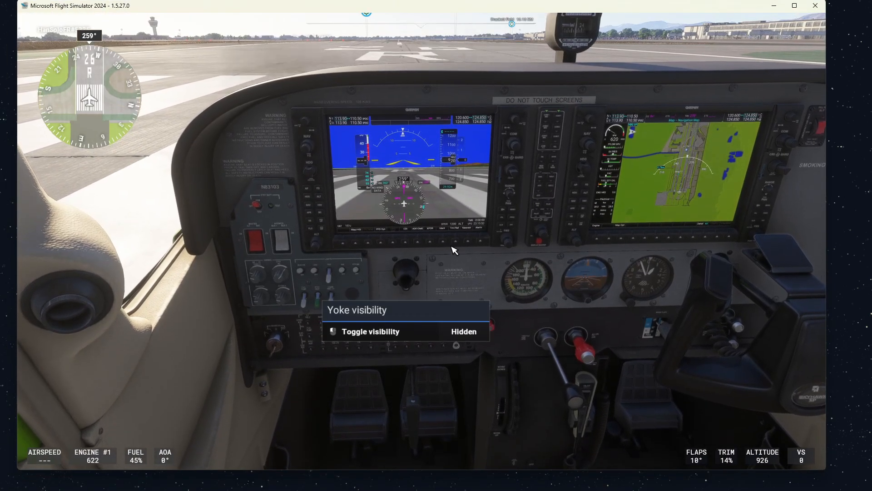
scroll(448, 272, "up", 5)
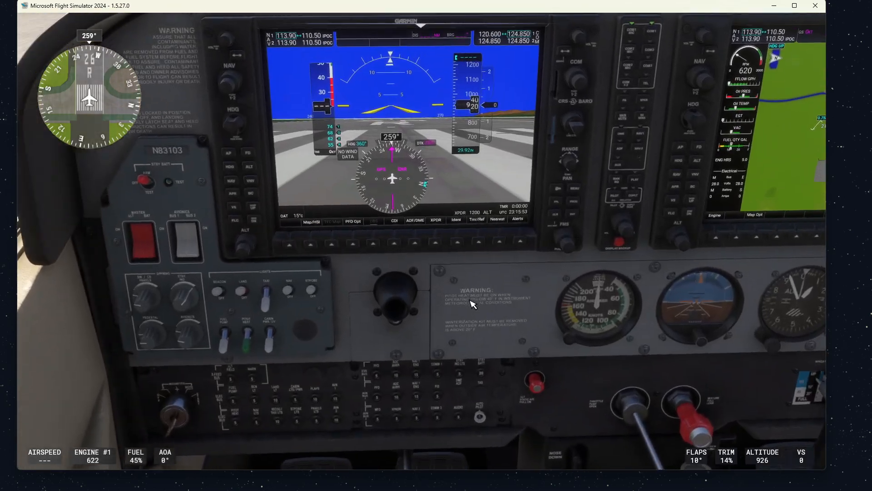
left_click_drag(471, 300, 470, 222)
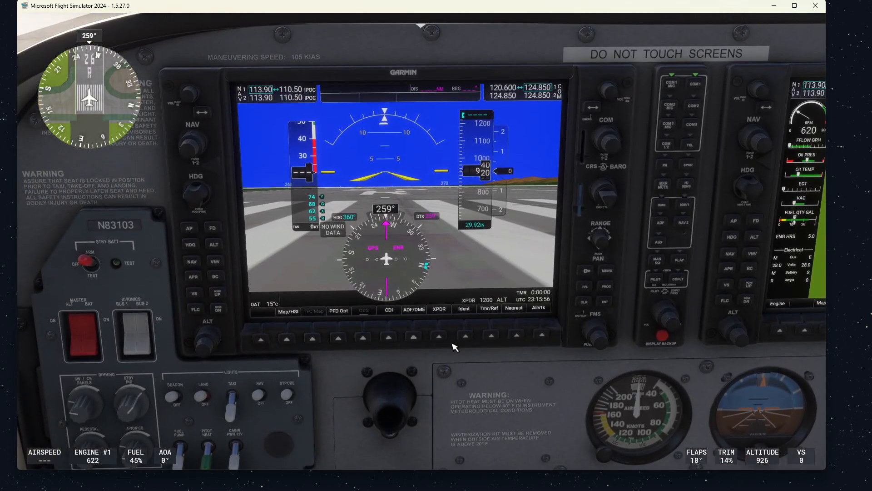